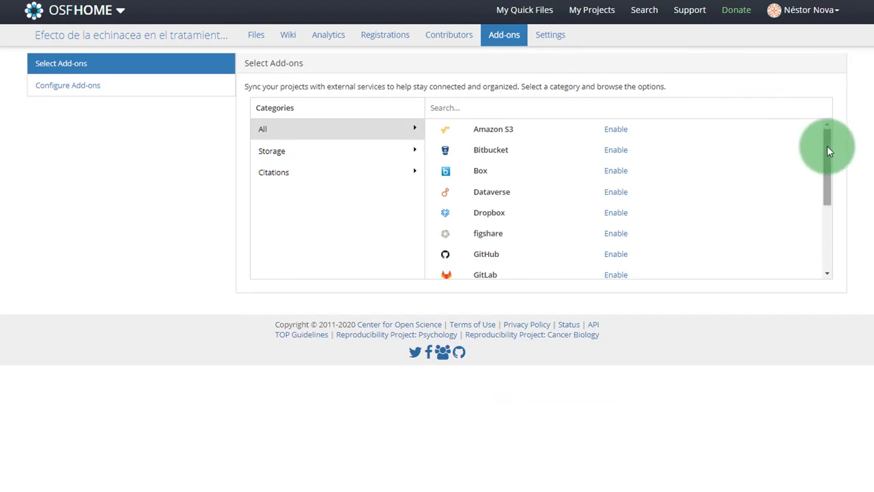
# Review the add-ons available in the Storage and Citations categories
pyautogui.moveTo(827, 146)
pyautogui.mouseDown()
pyautogui.moveTo(835, 226)
pyautogui.moveTo(838, 137)
pyautogui.mouseUp()
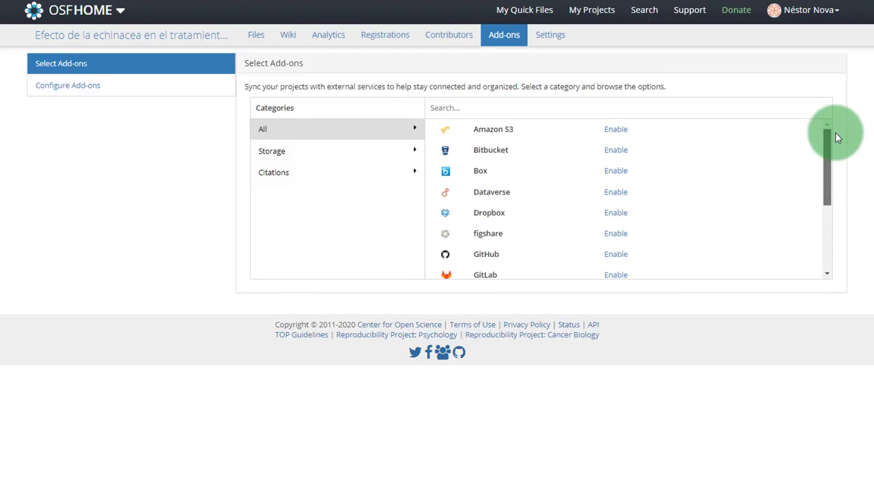
pyautogui.click(309, 154)
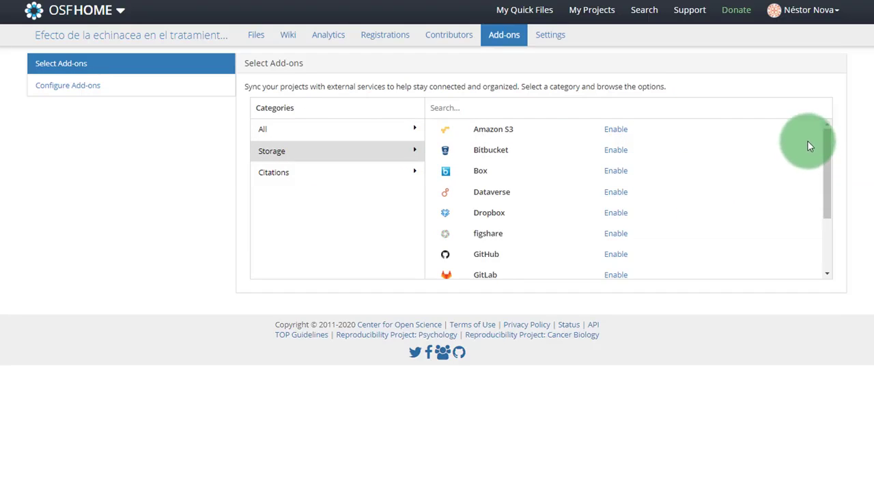
pyautogui.scroll(-1, 740, 195)
pyautogui.scroll(-3, 740, 195)
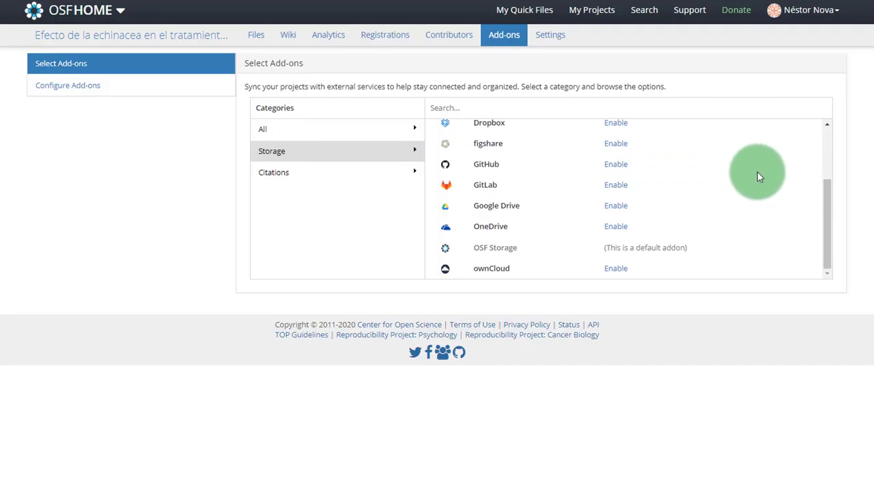
pyautogui.scroll(4, 761, 175)
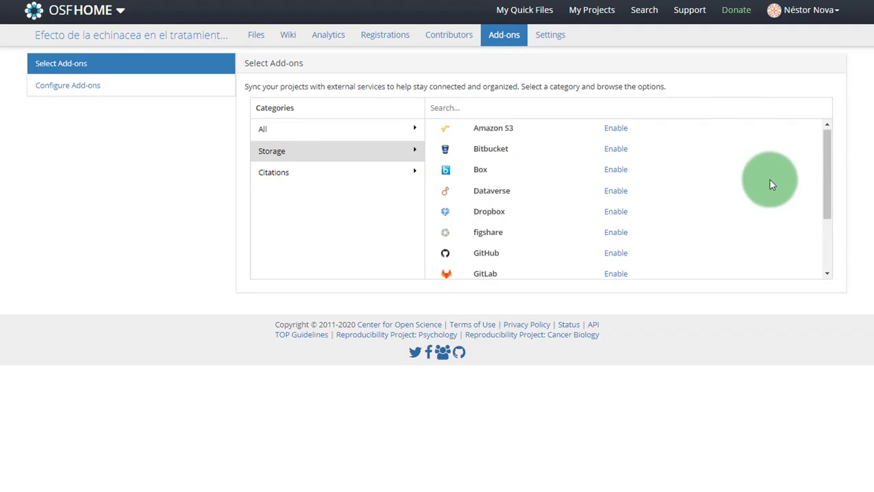
pyautogui.click(309, 179)
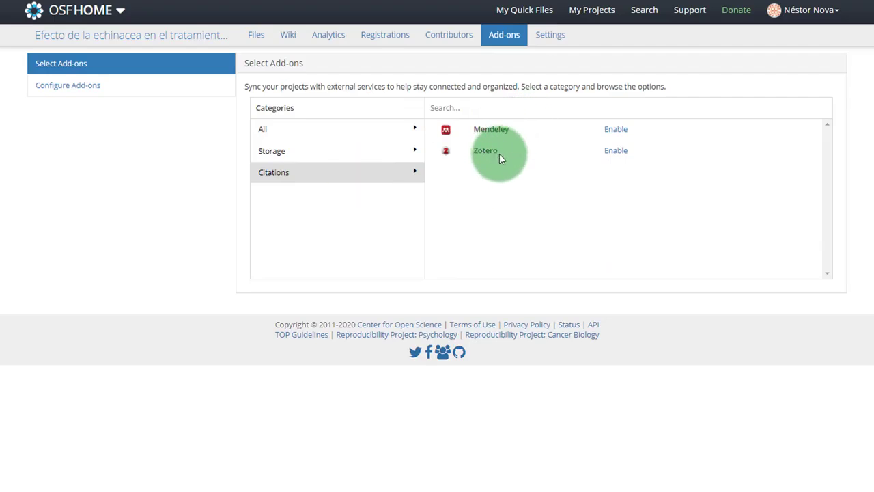
# Enable the Dropbox storage add-on, accepting its terms, and import the Dropbox account from the profile into the project
pyautogui.click(326, 157)
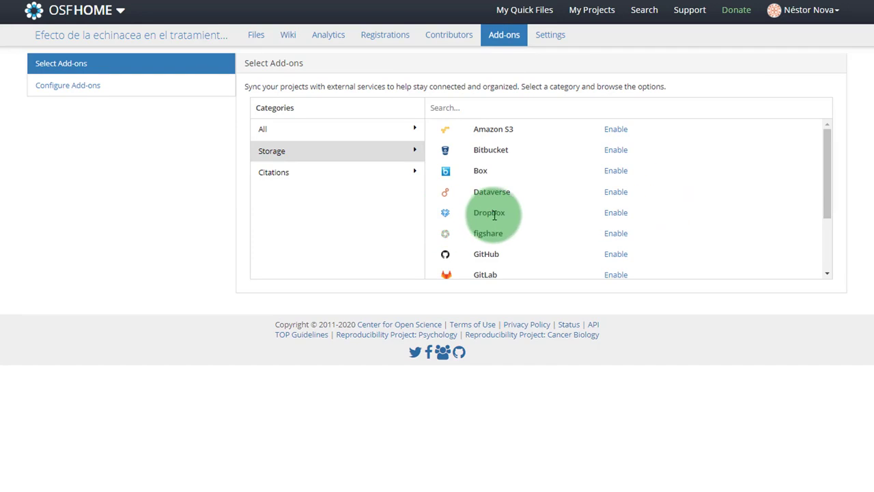
pyautogui.click(622, 216)
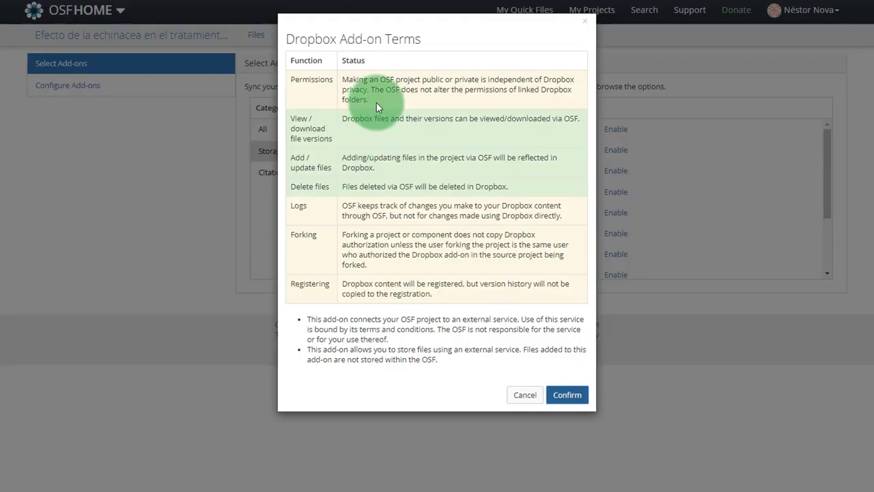
pyautogui.click(566, 398)
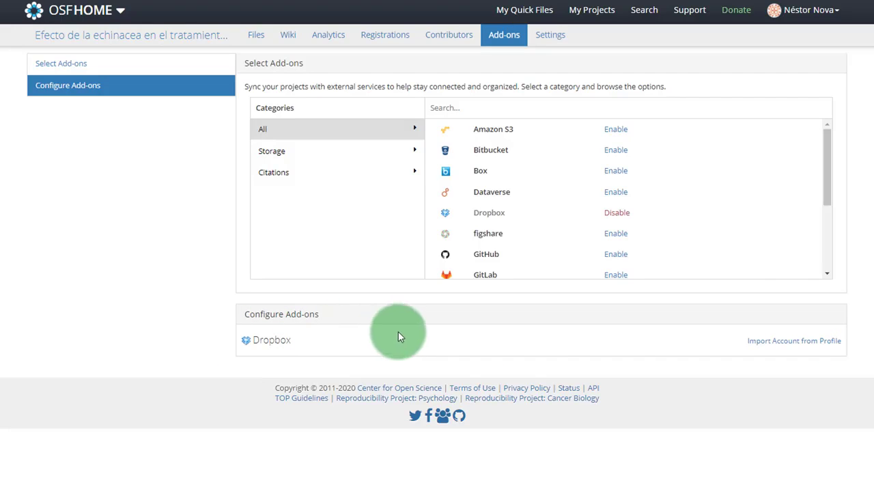
pyautogui.click(790, 342)
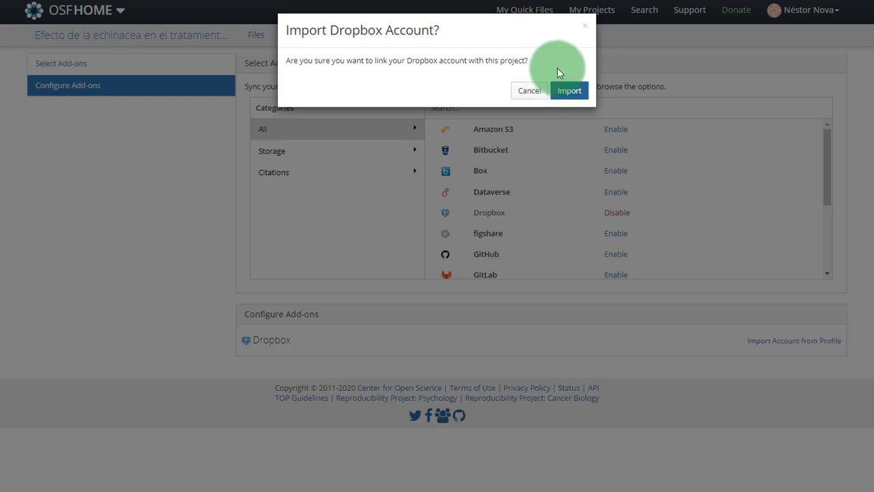
pyautogui.click(570, 92)
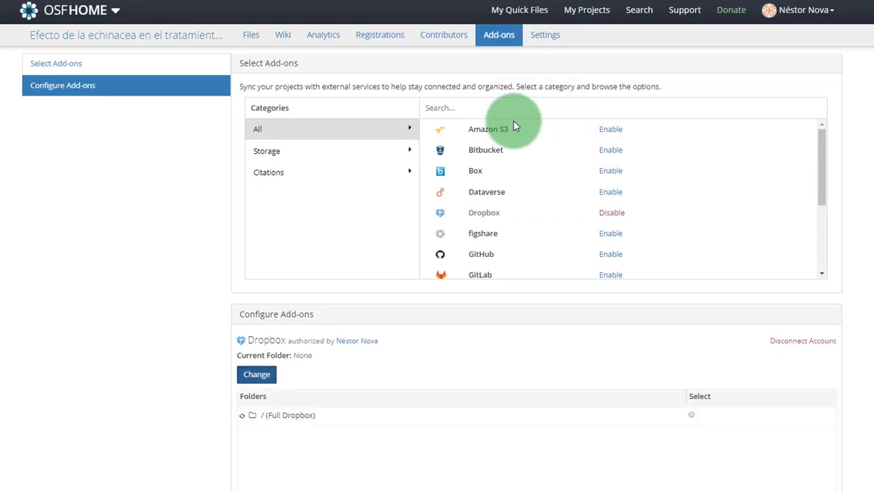
# Look through the Dropbox folder list in the add-on configuration
pyautogui.scroll(-2, 109, 244)
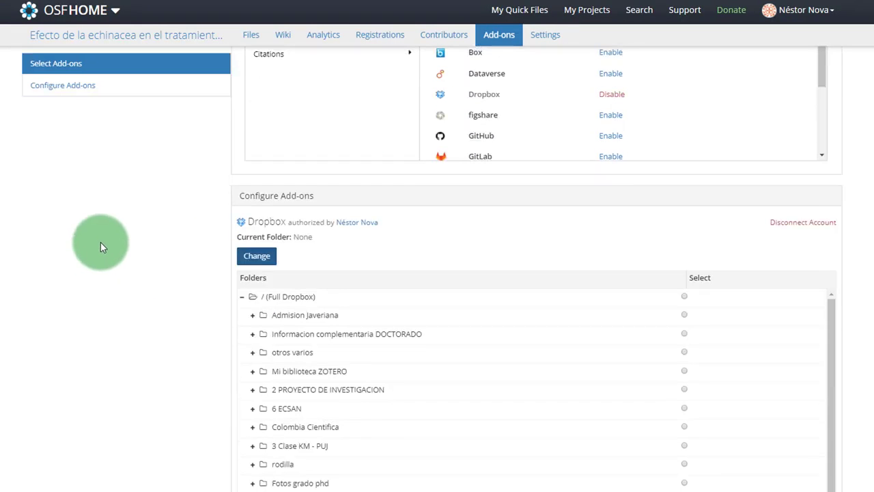
pyautogui.scroll(-1, 137, 236)
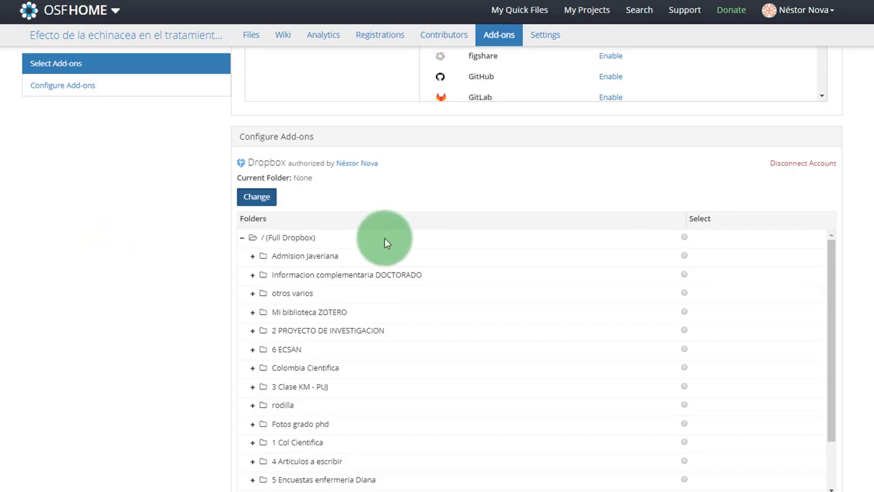
pyautogui.scroll(-1, 218, 260)
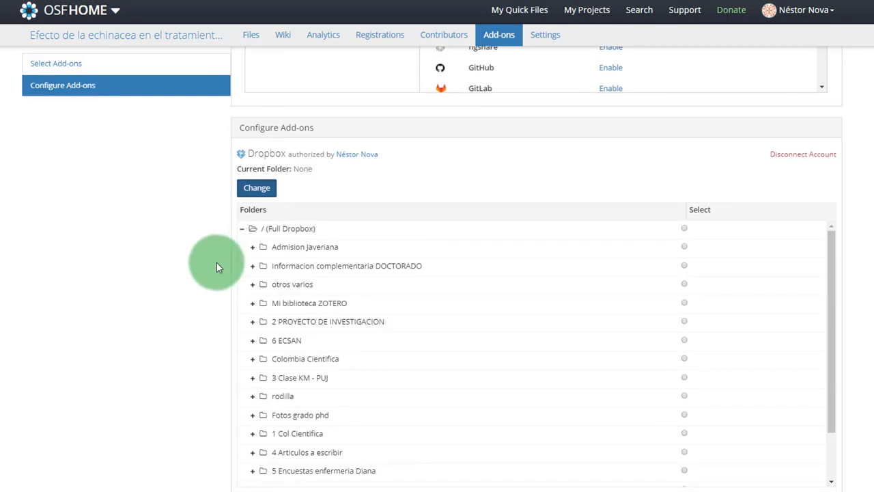
pyautogui.scroll(-2, 417, 326)
pyautogui.scroll(2, 422, 325)
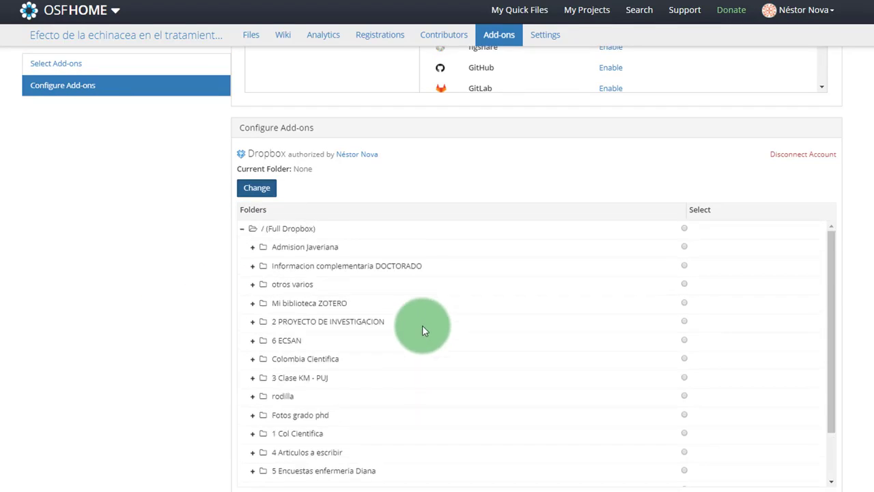
pyautogui.scroll(3, 242, 303)
pyautogui.scroll(-2, 118, 299)
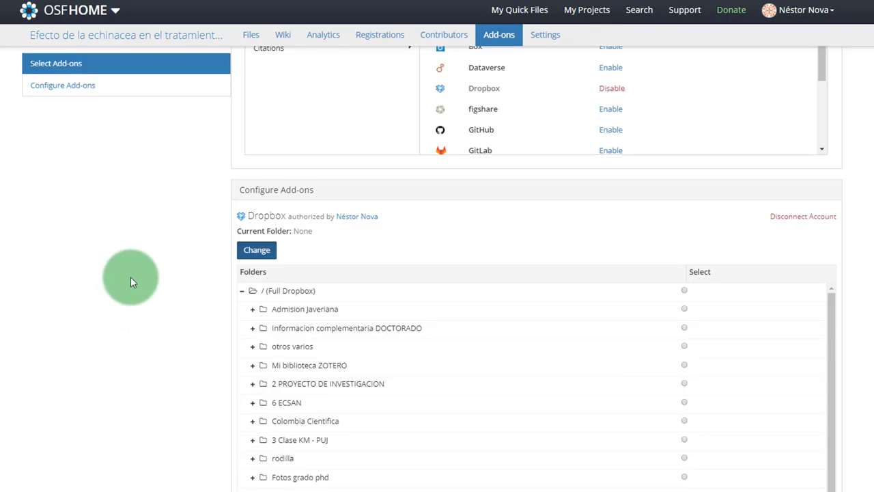
pyautogui.scroll(-1, 140, 272)
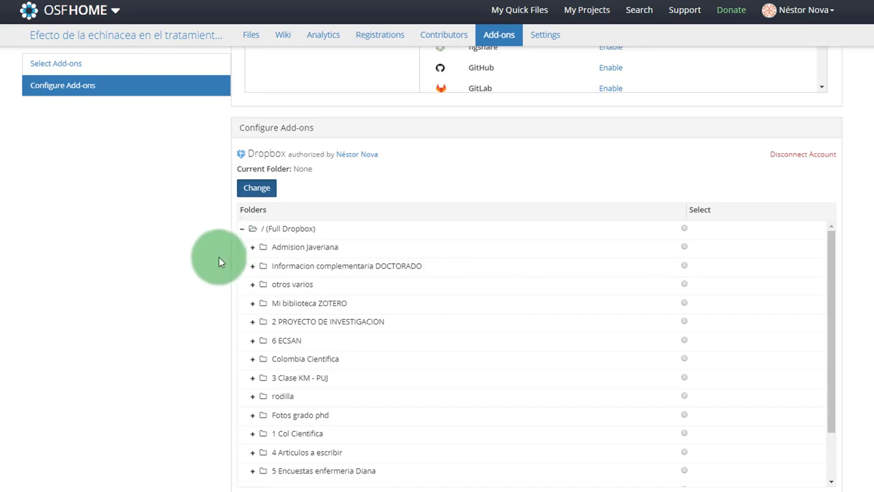
# Expand the 1 Col Cientifica Dropbox folder and its Proyecto echinacea subfolder
pyautogui.click(254, 360)
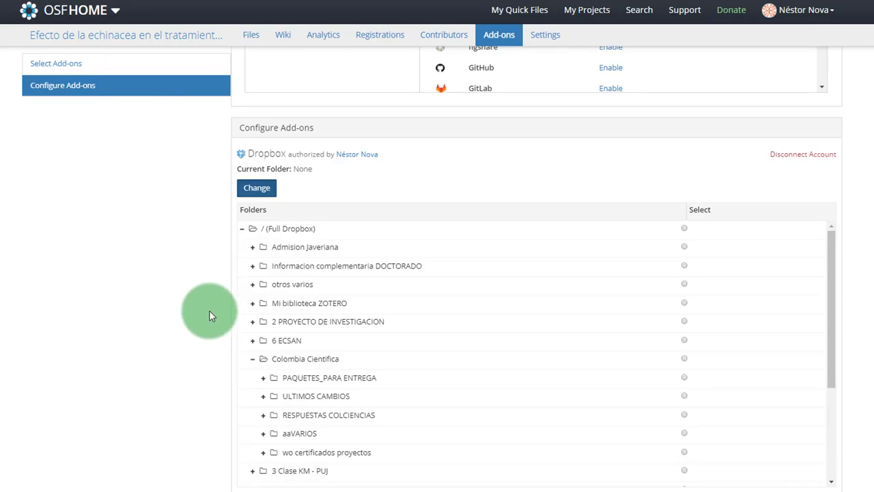
pyautogui.scroll(-3, 260, 307)
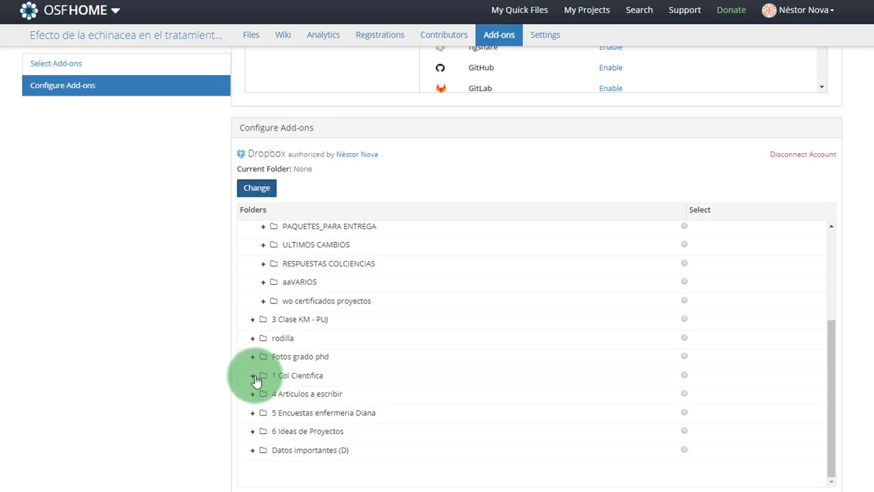
pyautogui.click(253, 375)
pyautogui.scroll(-3, 390, 316)
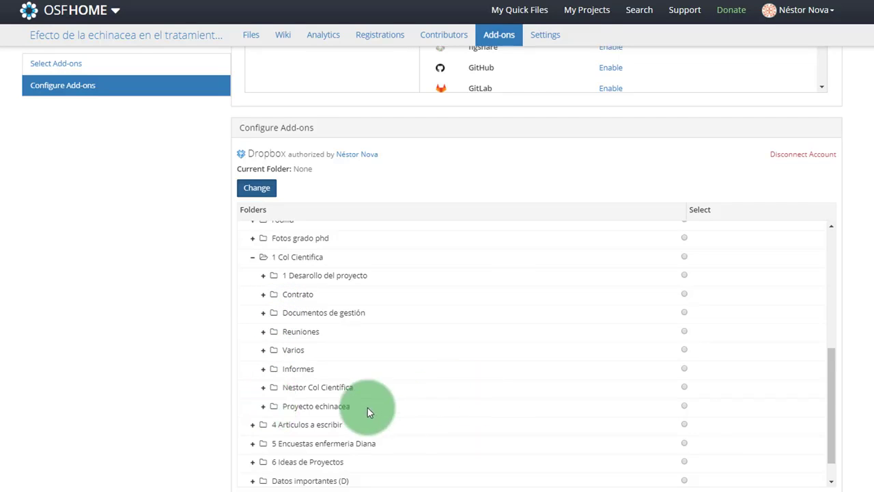
pyautogui.scroll(-1, 274, 335)
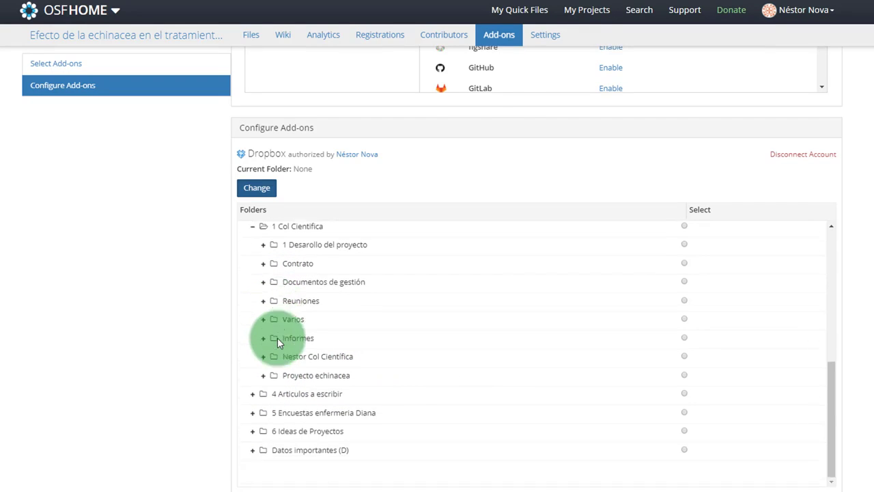
pyautogui.click(264, 376)
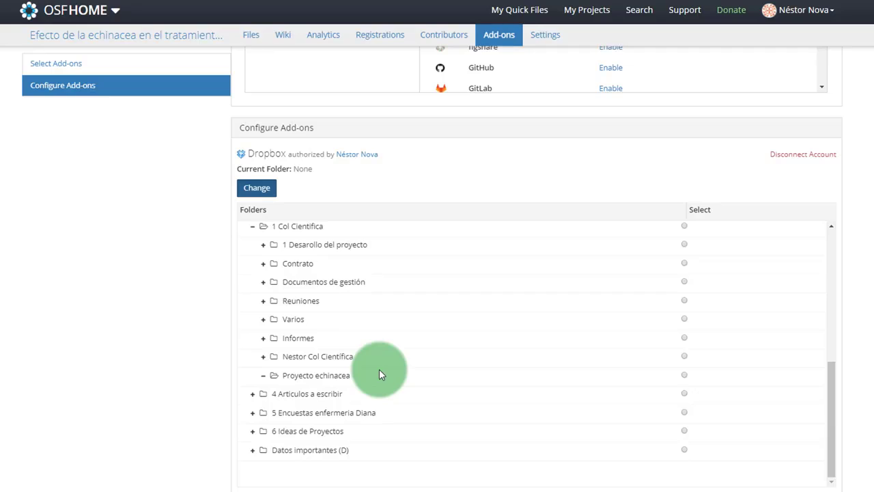
# Connect the Dropbox folder /1 Col Cientifica/Proyecto echinacea to the project and save the choice
pyautogui.click(684, 375)
pyautogui.scroll(-1, 148, 300)
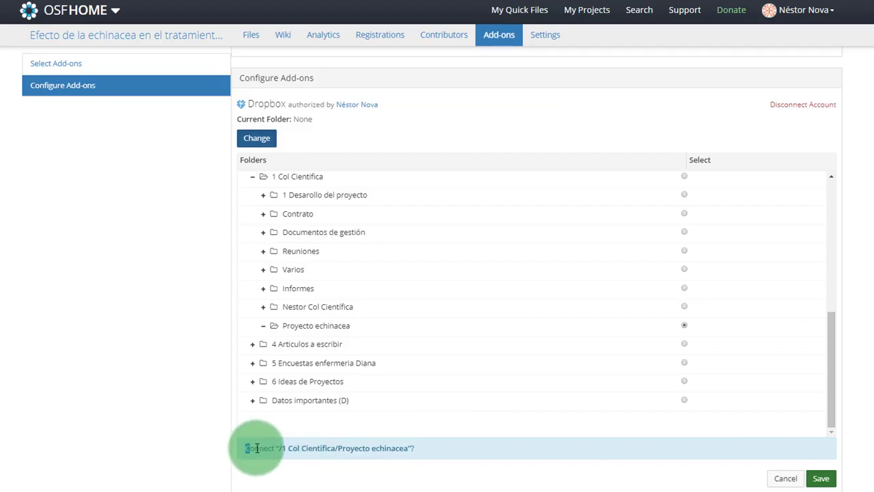
pyautogui.moveTo(245, 446); pyautogui.dragTo(422, 444)
pyautogui.click(425, 446)
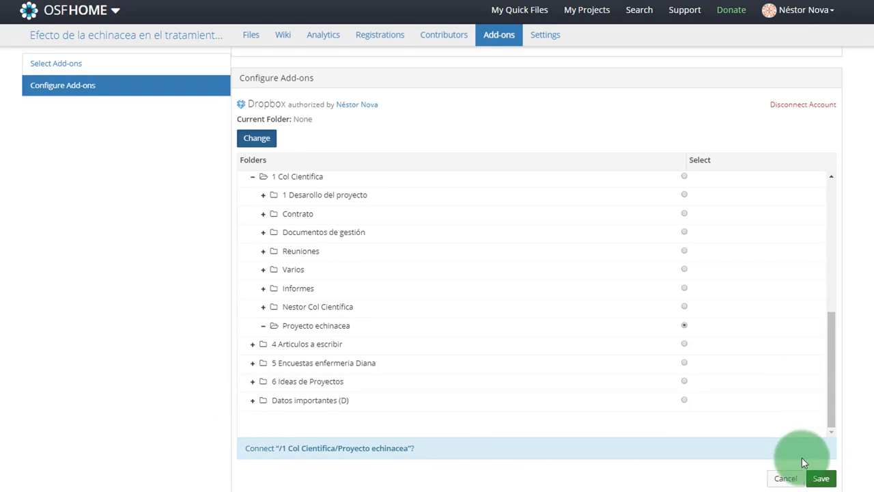
pyautogui.click(823, 479)
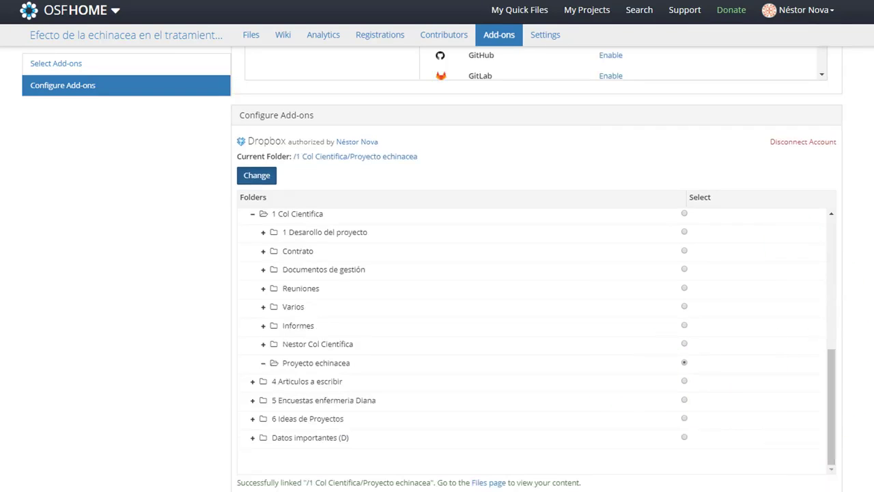
# Go to the project's overview page and check the files under Dropbox: Proyecto echinacea
pyautogui.scroll(3, 821, 313)
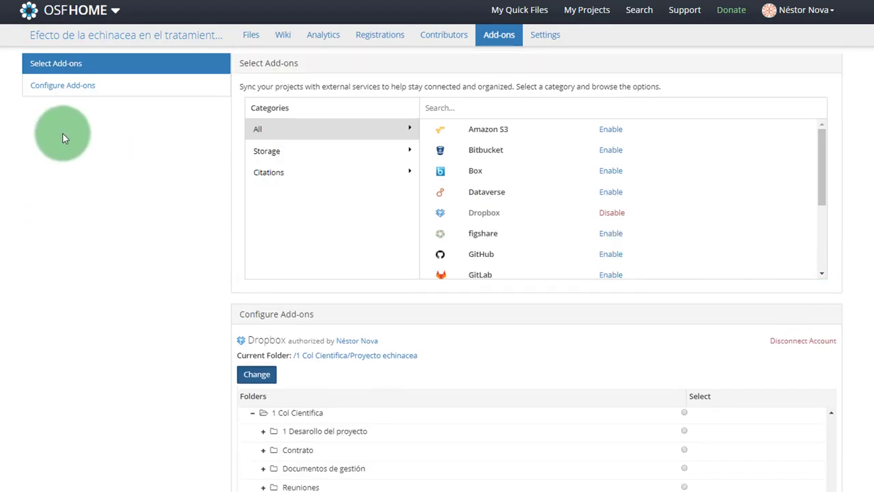
pyautogui.click(98, 40)
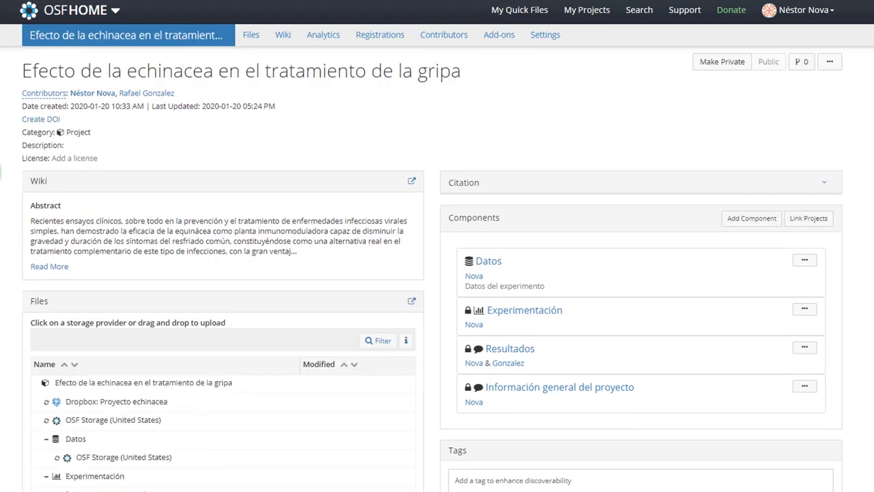
pyautogui.scroll(-1, 437, 273)
pyautogui.scroll(-2, 437, 274)
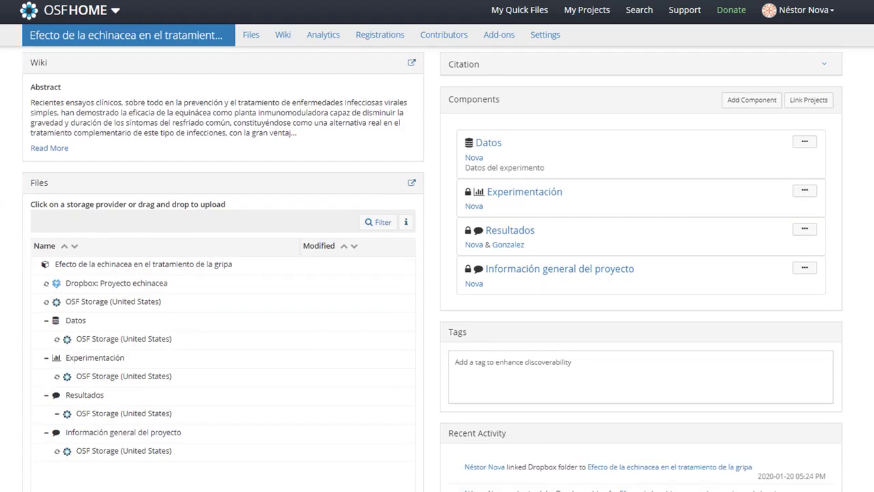
pyautogui.click(68, 204)
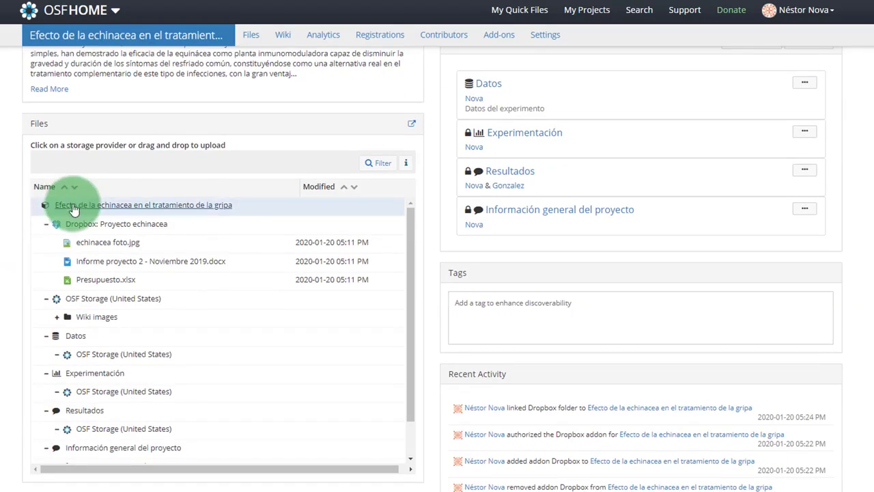
pyautogui.click(193, 226)
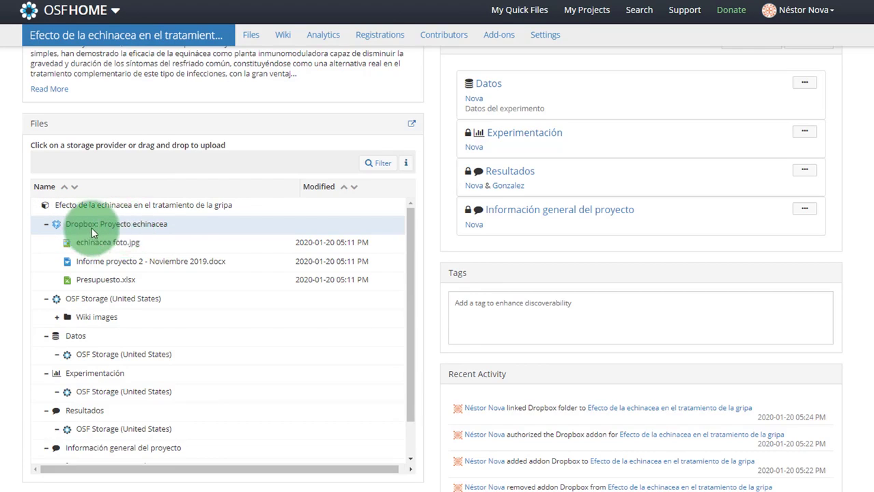
pyautogui.click(92, 206)
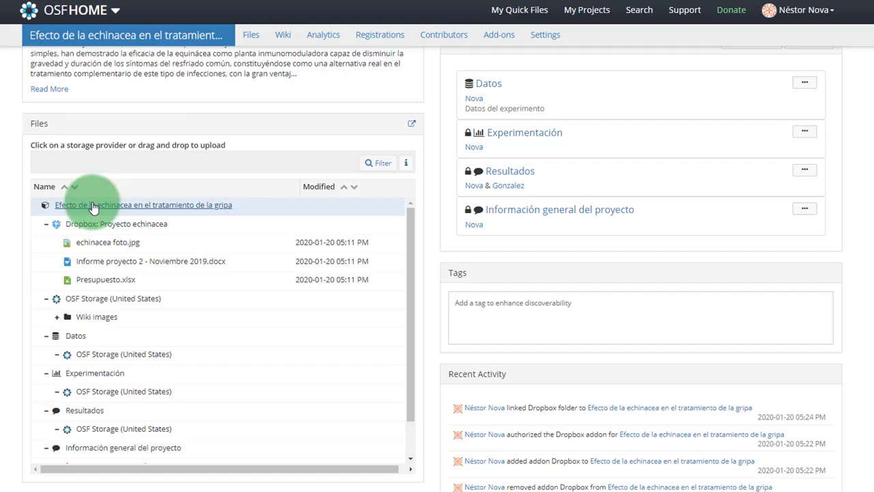
pyautogui.click(123, 243)
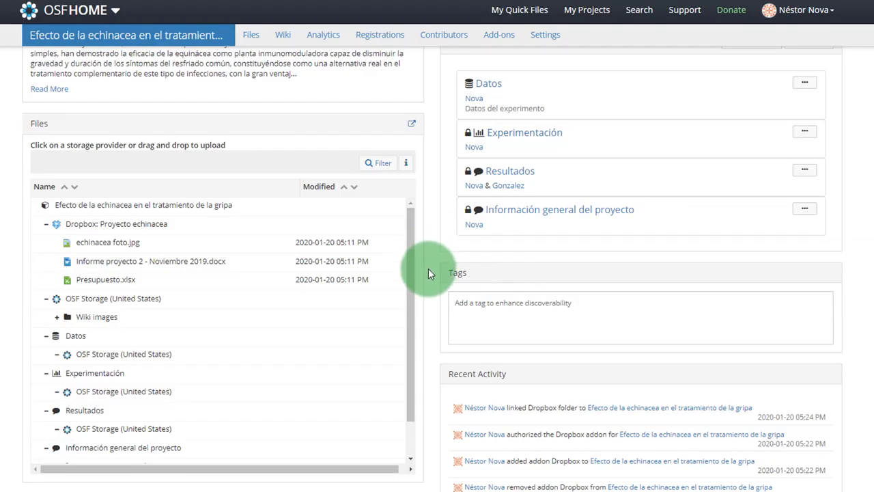
# Review the project overview, including its components, file tree and recent activity
pyautogui.scroll(-1, 273, 287)
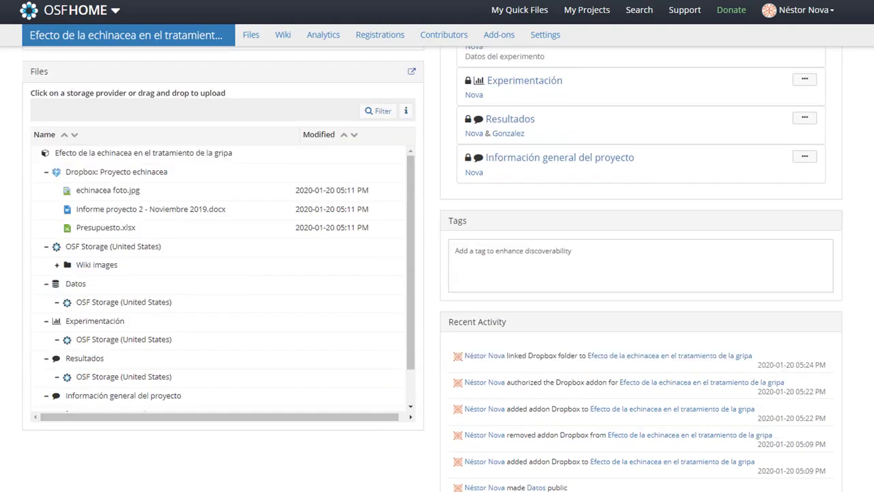
pyautogui.scroll(1, 526, 225)
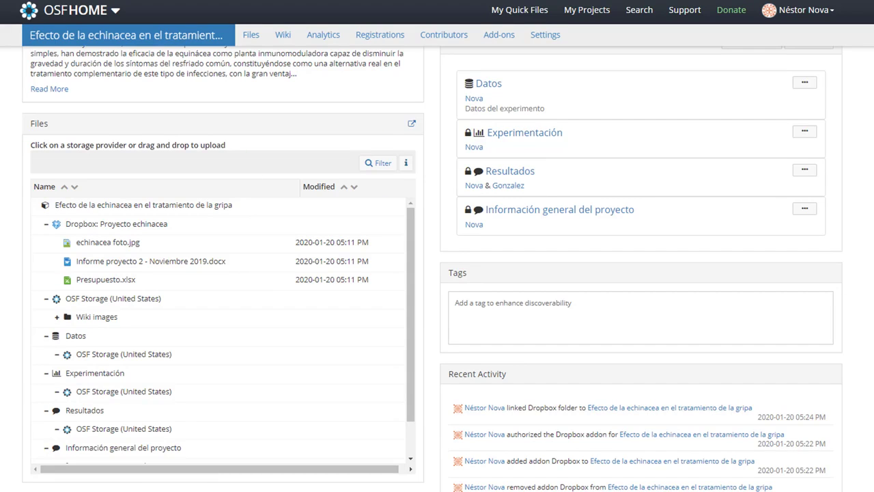
pyautogui.scroll(3, 437, 273)
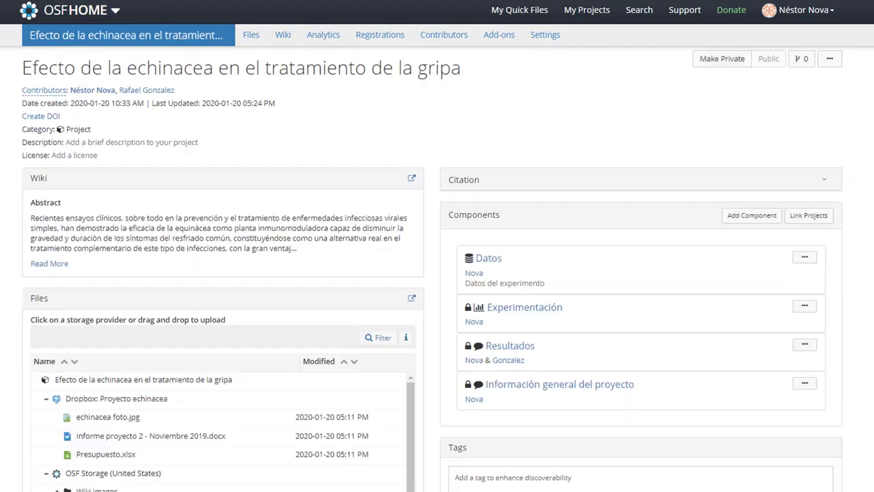
pyautogui.scroll(-5, 437, 273)
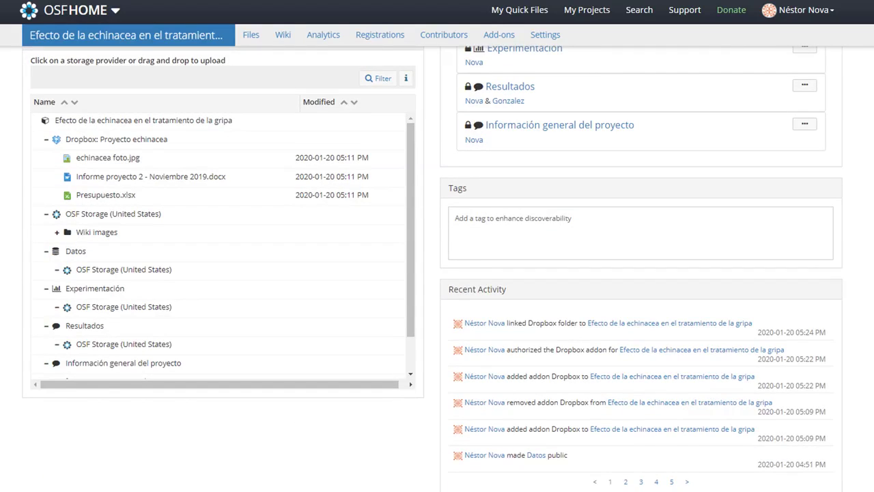
pyautogui.scroll(5, 437, 273)
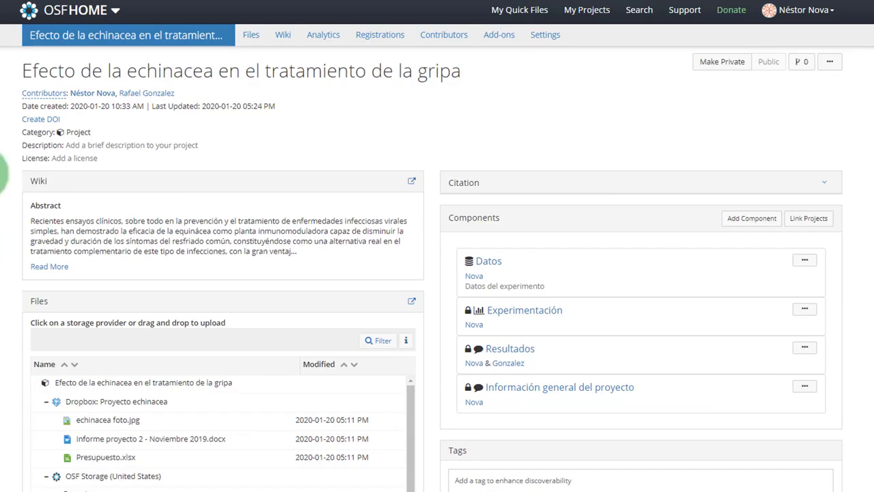